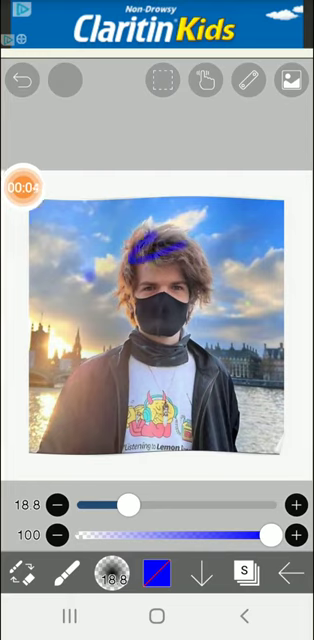
Step: Undo the stray stroke, then paint solid blue over all the man's orange hair
{"action": "left_click", "coordinate": [22, 80]}
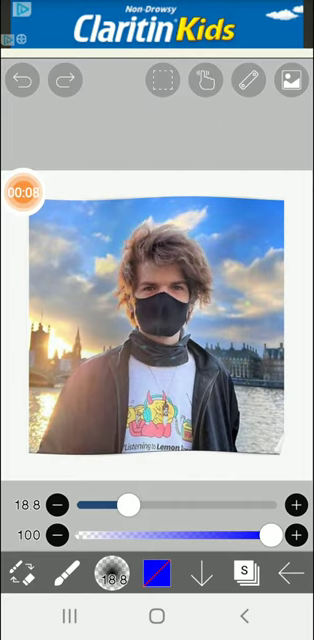
{"action": "scroll", "coordinate": [130, 260], "scroll_direction": "up", "scroll_amount": 5}
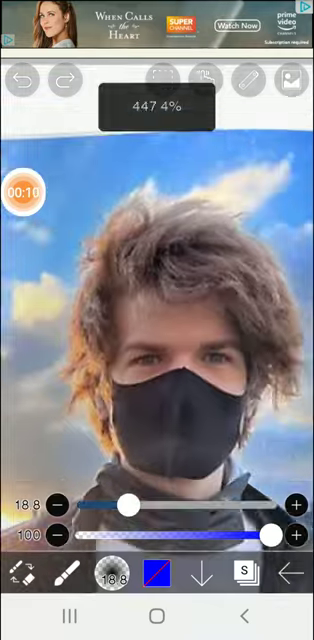
{"action": "scroll", "coordinate": [130, 260], "scroll_direction": "up", "scroll_amount": 3}
{"action": "scroll", "coordinate": [130, 260], "scroll_direction": "up", "scroll_amount": 4}
{"action": "mouse_move", "coordinate": [163, 228]}
{"action": "left_mouse_down"}
{"action": "mouse_move", "coordinate": [205, 235]}
{"action": "mouse_move", "coordinate": [147, 171]}
{"action": "mouse_move", "coordinate": [104, 228]}
{"action": "left_mouse_up"}
{"action": "left_click_drag", "start_coordinate": [114, 308], "coordinate": [106, 300]}
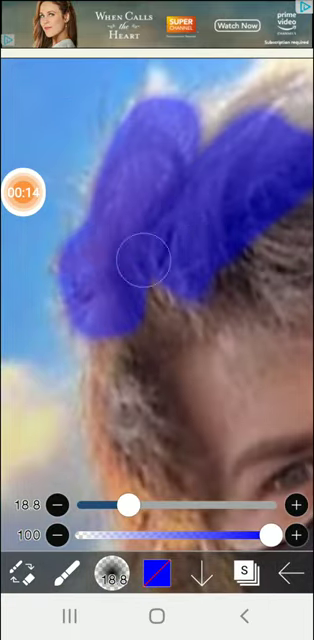
{"action": "mouse_move", "coordinate": [145, 260]}
{"action": "left_mouse_down"}
{"action": "mouse_move", "coordinate": [100, 404]}
{"action": "mouse_move", "coordinate": [136, 374]}
{"action": "mouse_move", "coordinate": [180, 240]}
{"action": "left_mouse_up"}
{"action": "scroll", "coordinate": [172, 276], "scroll_direction": "down", "scroll_amount": 3}
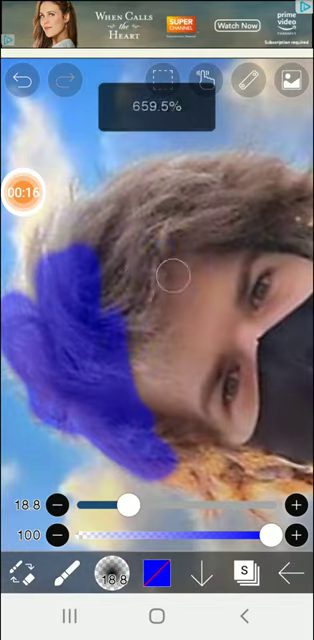
{"action": "scroll", "coordinate": [136, 307], "scroll_direction": "up", "scroll_amount": 3}
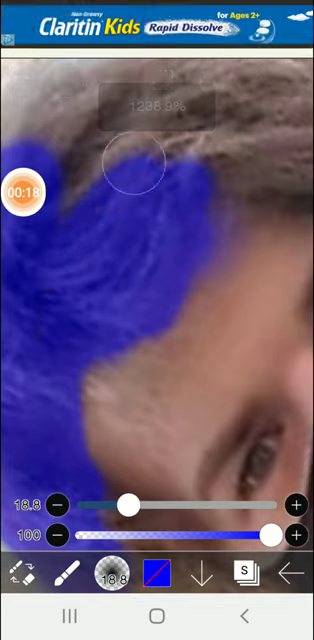
{"action": "scroll", "coordinate": [133, 164], "scroll_direction": "down", "scroll_amount": 3}
{"action": "left_click_drag", "start_coordinate": [100, 190], "coordinate": [140, 130]}
{"action": "scroll", "coordinate": [126, 335], "scroll_direction": "up", "scroll_amount": 2}
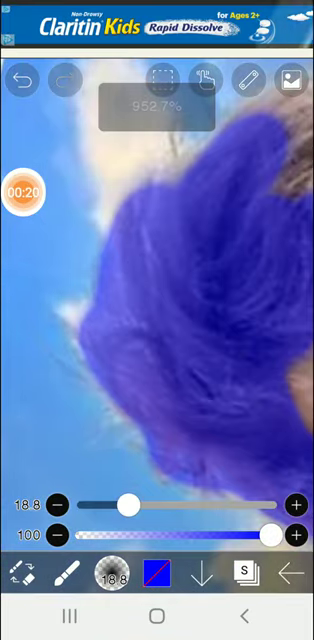
{"action": "scroll", "coordinate": [126, 335], "scroll_direction": "down", "scroll_amount": 1}
{"action": "scroll", "coordinate": [150, 243], "scroll_direction": "up", "scroll_amount": 2}
{"action": "left_click_drag", "start_coordinate": [150, 243], "coordinate": [76, 370]}
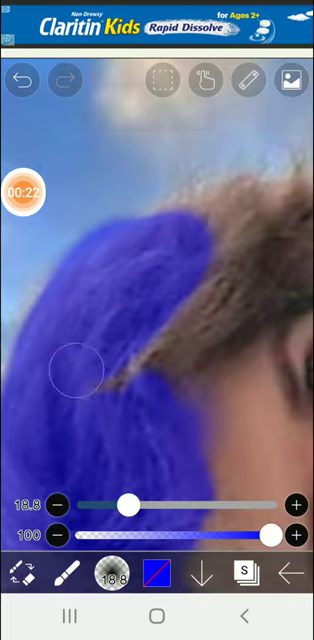
{"action": "scroll", "coordinate": [157, 300], "scroll_direction": "down", "scroll_amount": 3}
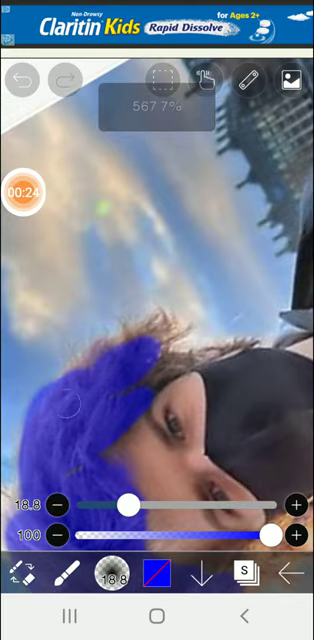
{"action": "scroll", "coordinate": [157, 300], "scroll_direction": "up", "scroll_amount": 2}
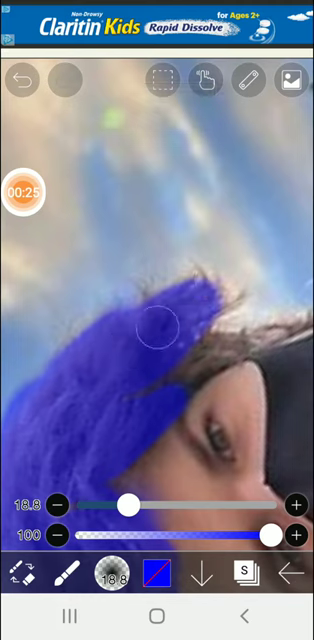
{"action": "scroll", "coordinate": [157, 300], "scroll_direction": "up", "scroll_amount": 1}
{"action": "scroll", "coordinate": [157, 300], "scroll_direction": "up", "scroll_amount": 1}
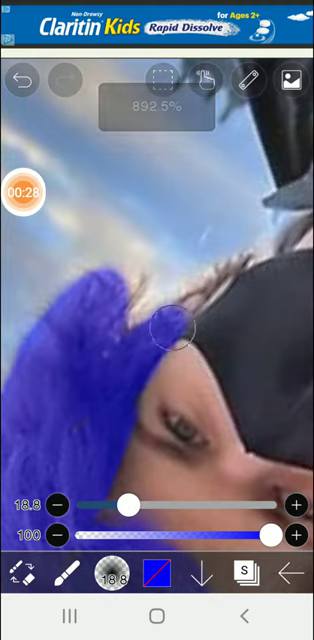
{"action": "scroll", "coordinate": [157, 300], "scroll_direction": "down", "scroll_amount": 3}
{"action": "scroll", "coordinate": [157, 300], "scroll_direction": "up", "scroll_amount": 2}
{"action": "scroll", "coordinate": [157, 300], "scroll_direction": "up", "scroll_amount": 3}
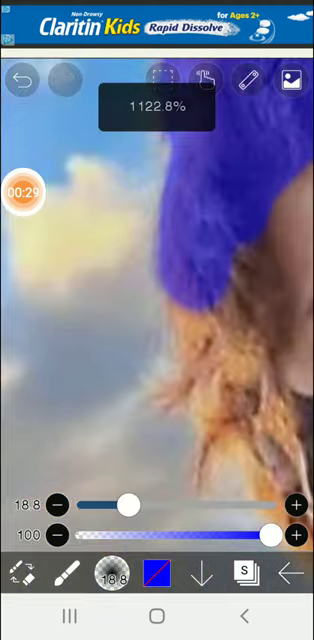
{"action": "mouse_move", "coordinate": [190, 330]}
{"action": "left_mouse_down"}
{"action": "mouse_move", "coordinate": [178, 274]}
{"action": "mouse_move", "coordinate": [224, 307]}
{"action": "mouse_move", "coordinate": [246, 258]}
{"action": "left_mouse_up"}
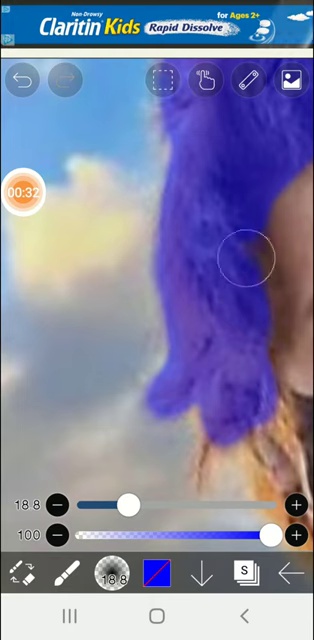
{"action": "scroll", "coordinate": [157, 300], "scroll_direction": "down", "scroll_amount": 3}
{"action": "left_click_drag", "start_coordinate": [190, 206], "coordinate": [195, 268]}
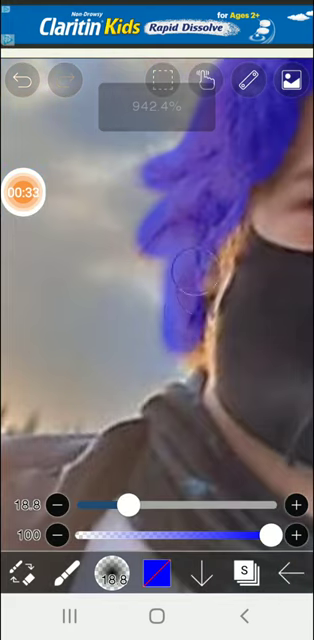
{"action": "scroll", "coordinate": [250, 230], "scroll_direction": "up", "scroll_amount": 3}
{"action": "scroll", "coordinate": [250, 230], "scroll_direction": "up", "scroll_amount": 3}
{"action": "scroll", "coordinate": [250, 230], "scroll_direction": "up", "scroll_amount": 3}
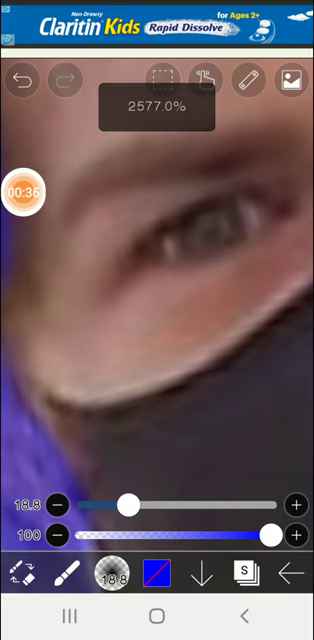
{"action": "scroll", "coordinate": [157, 300], "scroll_direction": "down", "scroll_amount": 1}
{"action": "scroll", "coordinate": [157, 300], "scroll_direction": "up", "scroll_amount": 2}
Step: Paint the eyebrows and eye area blue, undoing the misplaced eye strokes
{"action": "mouse_move", "coordinate": [57, 264]}
{"action": "left_mouse_down"}
{"action": "mouse_move", "coordinate": [100, 240]}
{"action": "mouse_move", "coordinate": [214, 154]}
{"action": "left_mouse_up"}
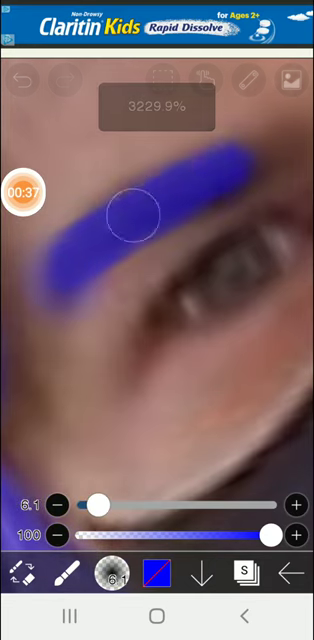
{"action": "scroll", "coordinate": [157, 300], "scroll_direction": "down", "scroll_amount": 2}
{"action": "scroll", "coordinate": [157, 300], "scroll_direction": "up", "scroll_amount": 2}
{"action": "scroll", "coordinate": [157, 300], "scroll_direction": "up", "scroll_amount": 3}
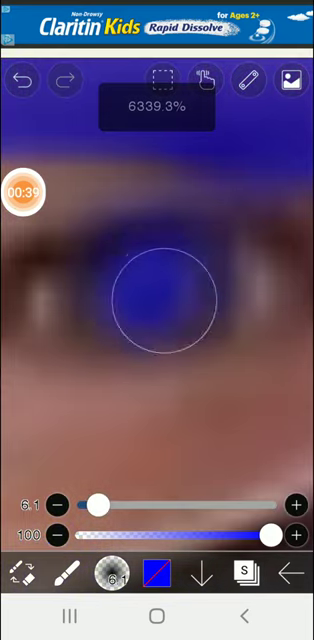
{"action": "scroll", "coordinate": [157, 300], "scroll_direction": "down", "scroll_amount": 3}
{"action": "scroll", "coordinate": [157, 300], "scroll_direction": "down", "scroll_amount": 1}
{"action": "left_click", "coordinate": [22, 80]}
{"action": "scroll", "coordinate": [157, 300], "scroll_direction": "up", "scroll_amount": 2}
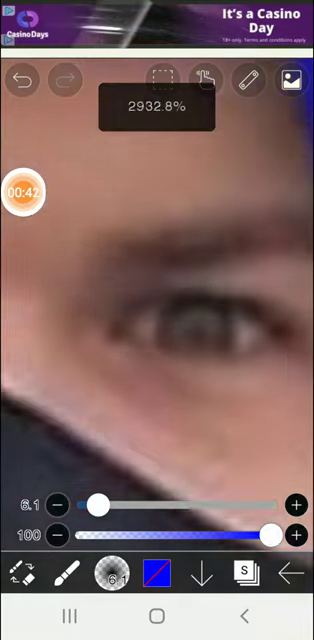
{"action": "scroll", "coordinate": [157, 300], "scroll_direction": "up", "scroll_amount": 2}
{"action": "left_click_drag", "start_coordinate": [157, 368], "coordinate": [190, 350]}
{"action": "scroll", "coordinate": [157, 300], "scroll_direction": "down", "scroll_amount": 2}
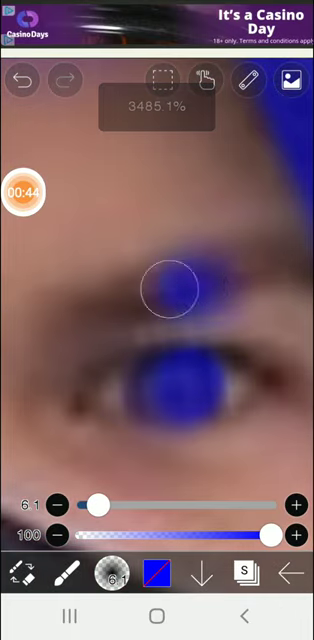
{"action": "left_click_drag", "start_coordinate": [170, 289], "coordinate": [222, 282]}
{"action": "scroll", "coordinate": [157, 300], "scroll_direction": "down", "scroll_amount": 3}
{"action": "scroll", "coordinate": [157, 300], "scroll_direction": "down", "scroll_amount": 3}
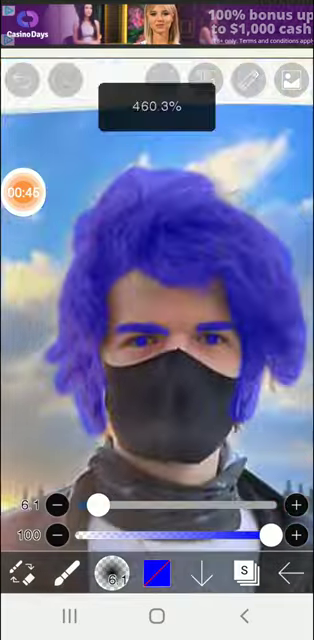
{"action": "scroll", "coordinate": [157, 300], "scroll_direction": "up", "scroll_amount": 2}
{"action": "scroll", "coordinate": [157, 300], "scroll_direction": "up", "scroll_amount": 2}
Step: Cover the dark face mask with blue paint
{"action": "left_click_drag", "start_coordinate": [217, 354], "coordinate": [160, 357]}
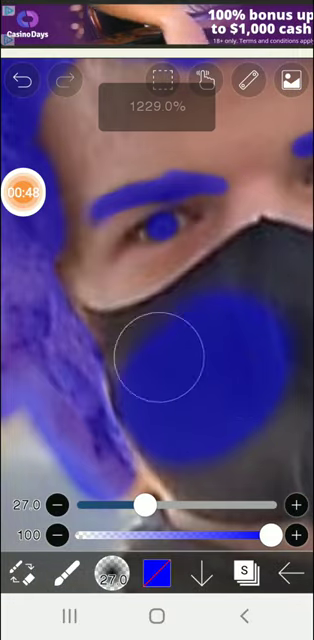
{"action": "mouse_move", "coordinate": [121, 333]}
{"action": "left_mouse_down"}
{"action": "mouse_move", "coordinate": [214, 271]}
{"action": "mouse_move", "coordinate": [228, 278]}
{"action": "left_mouse_up"}
{"action": "scroll", "coordinate": [157, 300], "scroll_direction": "down", "scroll_amount": 2}
{"action": "scroll", "coordinate": [157, 300], "scroll_direction": "up", "scroll_amount": 3}
{"action": "mouse_move", "coordinate": [90, 300]}
{"action": "left_mouse_down"}
{"action": "mouse_move", "coordinate": [136, 328]}
{"action": "mouse_move", "coordinate": [187, 317]}
{"action": "mouse_move", "coordinate": [235, 380]}
{"action": "left_mouse_up"}
{"action": "scroll", "coordinate": [157, 300], "scroll_direction": "down", "scroll_amount": 2}
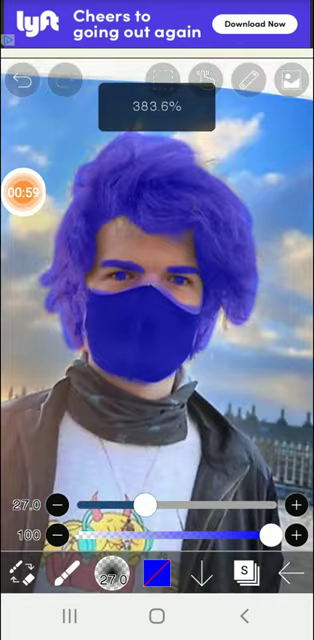
Step: Select layer 2 as the painting layer
{"action": "left_click", "coordinate": [245, 572]}
{"action": "left_click", "coordinate": [190, 328]}
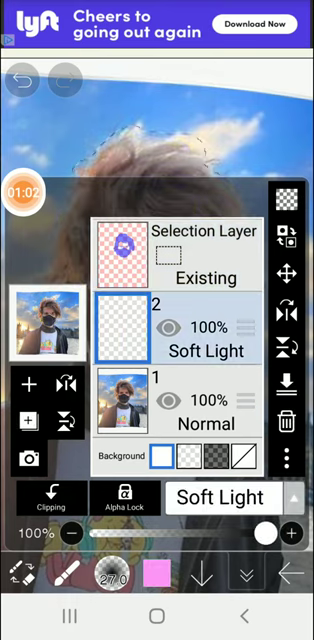
{"action": "left_click", "coordinate": [291, 572]}
{"action": "left_click", "coordinate": [157, 150]}
Step: Set the paint colour to red, then undo the red test stroke on the hair
{"action": "left_click", "coordinate": [157, 572]}
{"action": "mouse_move", "coordinate": [213, 368]}
{"action": "left_mouse_down"}
{"action": "mouse_move", "coordinate": [125, 186]}
{"action": "mouse_move", "coordinate": [258, 276]}
{"action": "left_mouse_up"}
{"action": "left_click", "coordinate": [228, 281]}
{"action": "left_click", "coordinate": [291, 572]}
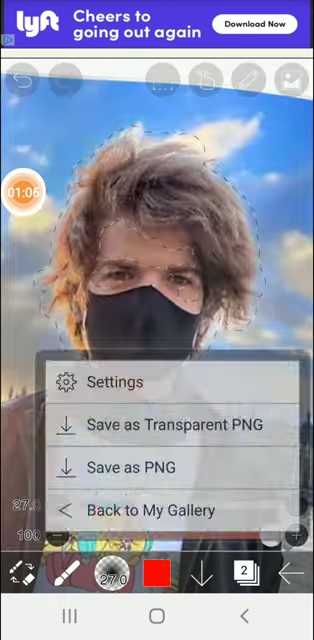
{"action": "mouse_move", "coordinate": [185, 185]}
{"action": "left_mouse_down"}
{"action": "mouse_move", "coordinate": [100, 210]}
{"action": "mouse_move", "coordinate": [112, 222]}
{"action": "left_mouse_up"}
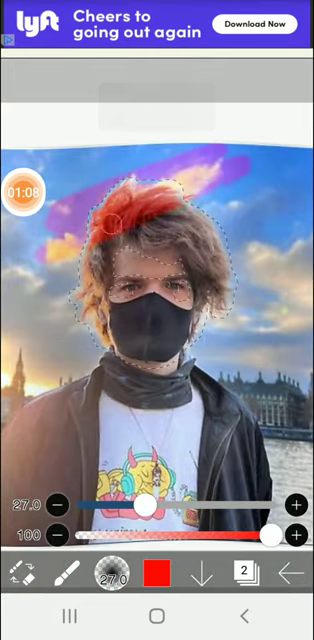
{"action": "left_click", "coordinate": [22, 80]}
Step: Change layer 2's blending mode from Soft Light to Normal
{"action": "left_click", "coordinate": [245, 572]}
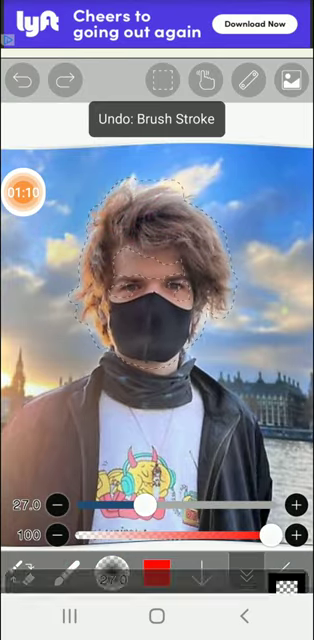
{"action": "left_click", "coordinate": [220, 497]}
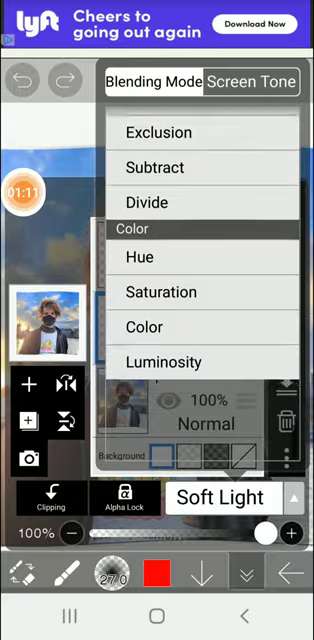
{"action": "scroll", "coordinate": [200, 300], "scroll_direction": "up", "scroll_amount": 10}
{"action": "scroll", "coordinate": [200, 300], "scroll_direction": "down", "scroll_amount": 1}
{"action": "left_click", "coordinate": [150, 124]}
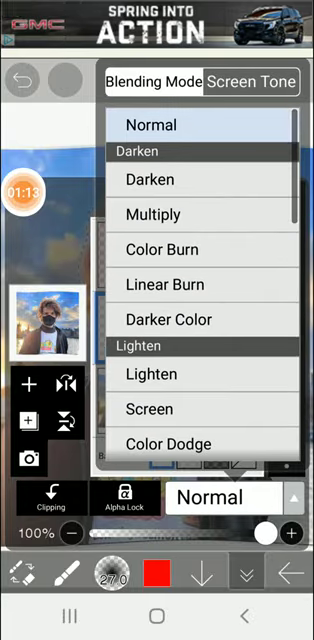
{"action": "left_click", "coordinate": [220, 497]}
{"action": "left_click", "coordinate": [245, 572]}
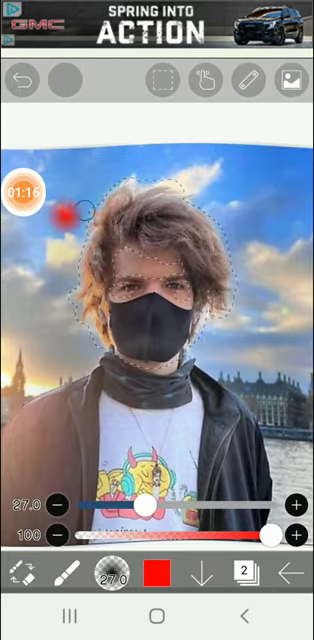
Step: Paint red across the top of the head, face and upper mask
{"action": "mouse_move", "coordinate": [63, 214]}
{"action": "left_mouse_down"}
{"action": "mouse_move", "coordinate": [250, 185]}
{"action": "mouse_move", "coordinate": [262, 160]}
{"action": "left_mouse_up"}
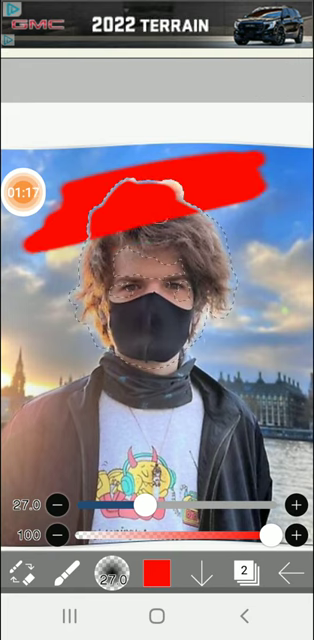
{"action": "left_click_drag", "start_coordinate": [70, 310], "coordinate": [225, 282]}
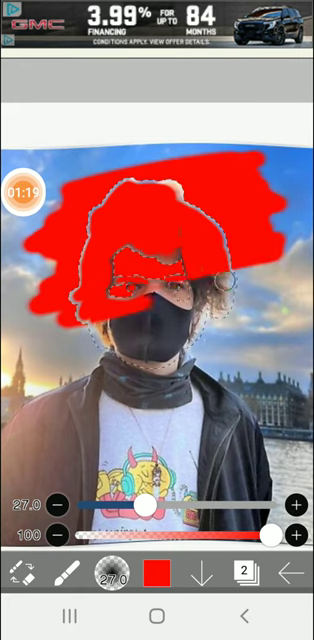
{"action": "left_click_drag", "start_coordinate": [20, 350], "coordinate": [230, 300]}
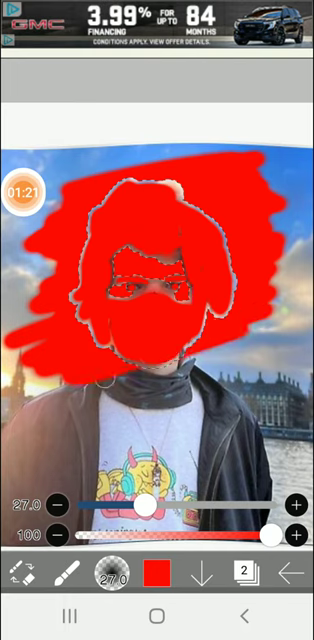
Step: Switch to orange and paint it across the hair over most of the red
{"action": "left_click", "coordinate": [157, 572]}
{"action": "left_click_drag", "start_coordinate": [258, 277], "coordinate": [240, 223]}
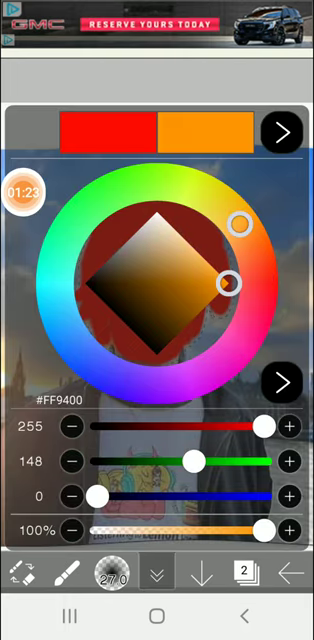
{"action": "left_click", "coordinate": [157, 572]}
{"action": "left_click_drag", "start_coordinate": [75, 235], "coordinate": [262, 213]}
{"action": "mouse_move", "coordinate": [200, 213]}
{"action": "left_mouse_down"}
{"action": "mouse_move", "coordinate": [43, 265]}
{"action": "mouse_move", "coordinate": [121, 264]}
{"action": "mouse_move", "coordinate": [262, 283]}
{"action": "mouse_move", "coordinate": [263, 300]}
{"action": "mouse_move", "coordinate": [82, 355]}
{"action": "left_mouse_up"}
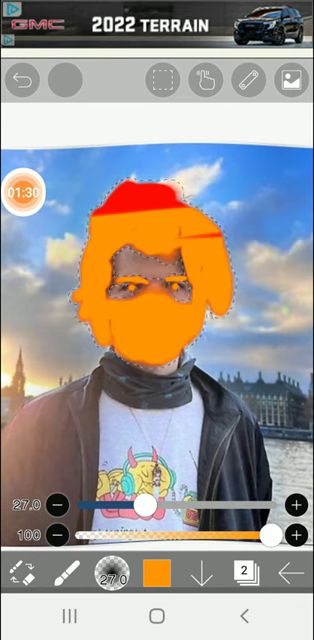
Step: Switch to yellow (#FFE100) and brush it across the middle and lower head
{"action": "left_click", "coordinate": [157, 572]}
{"action": "left_click", "coordinate": [217, 201]}
{"action": "left_click", "coordinate": [291, 572]}
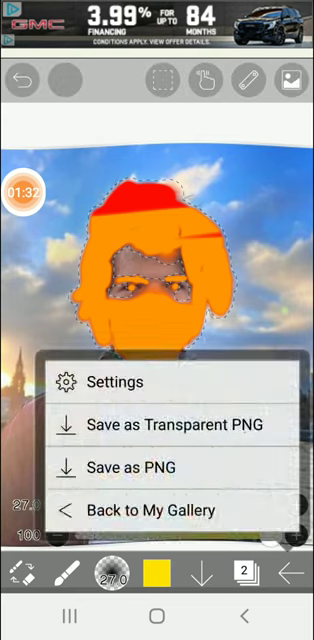
{"action": "left_click", "coordinate": [157, 200]}
{"action": "left_click_drag", "start_coordinate": [50, 245], "coordinate": [285, 235]}
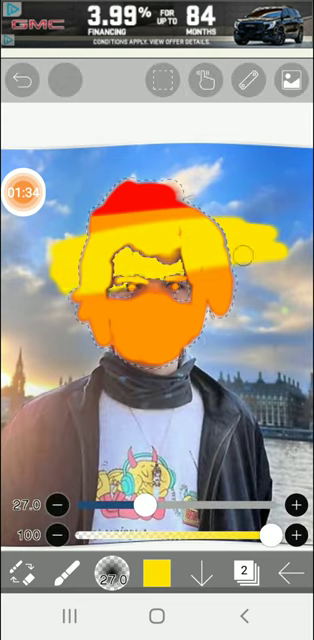
{"action": "left_click_drag", "start_coordinate": [45, 300], "coordinate": [250, 279]}
{"action": "left_click_drag", "start_coordinate": [40, 335], "coordinate": [228, 295]}
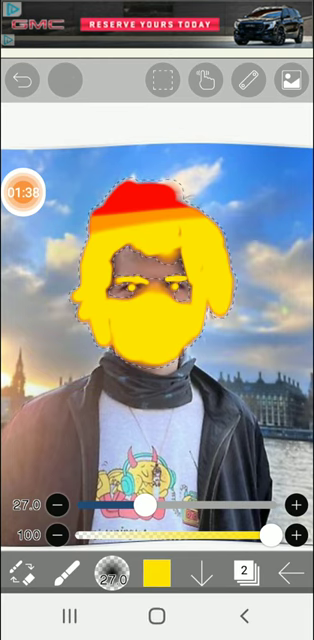
{"action": "left_click", "coordinate": [157, 572]}
Step: Pick bright green (#00FF1D) and paint a green band across the face
{"action": "left_click", "coordinate": [104, 194]}
{"action": "left_click_drag", "start_coordinate": [104, 194], "coordinate": [94, 202]}
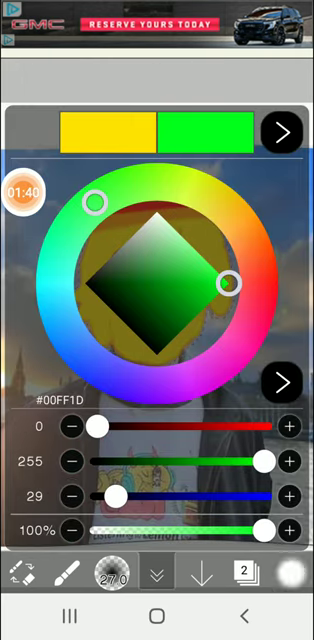
{"action": "left_click", "coordinate": [157, 572]}
{"action": "left_click", "coordinate": [290, 572]}
{"action": "left_click_drag", "start_coordinate": [35, 265], "coordinate": [280, 237]}
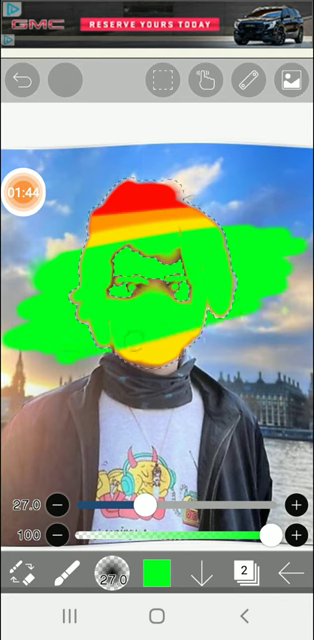
Step: Pick cyan (#00E9FF) and paint a cyan band across the lower face
{"action": "left_click", "coordinate": [157, 572]}
{"action": "left_click_drag", "start_coordinate": [94, 201], "coordinate": [137, 183]}
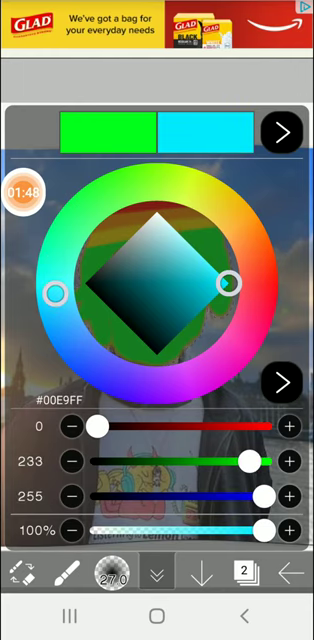
{"action": "left_click", "coordinate": [157, 572]}
{"action": "left_click", "coordinate": [290, 572]}
{"action": "left_click_drag", "start_coordinate": [65, 300], "coordinate": [275, 283]}
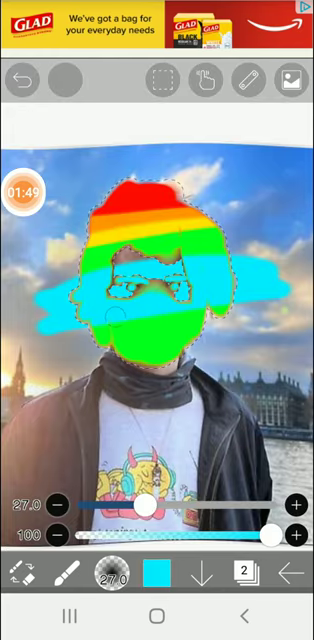
Step: Pick blue and paint a blue band across the lower face
{"action": "left_click", "coordinate": [157, 572]}
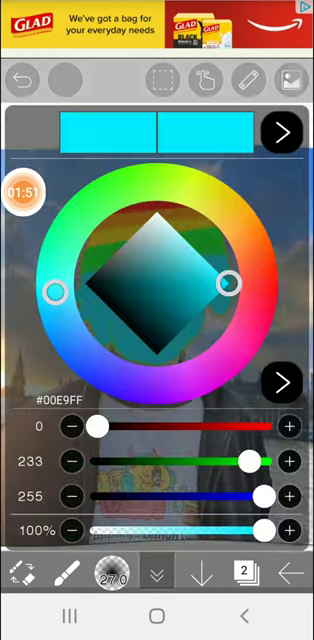
{"action": "mouse_move", "coordinate": [54, 293]}
{"action": "left_mouse_down"}
{"action": "mouse_move", "coordinate": [116, 376]}
{"action": "mouse_move", "coordinate": [90, 360]}
{"action": "left_mouse_up"}
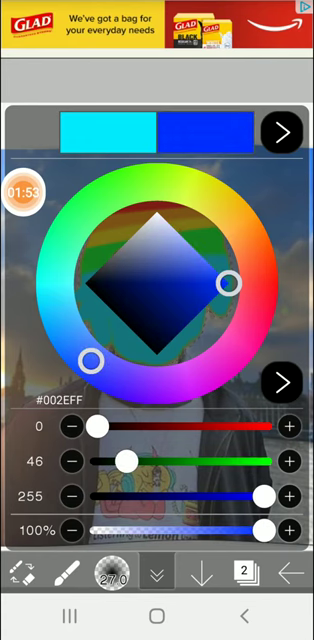
{"action": "left_click", "coordinate": [157, 572]}
{"action": "left_click_drag", "start_coordinate": [36, 362], "coordinate": [257, 343]}
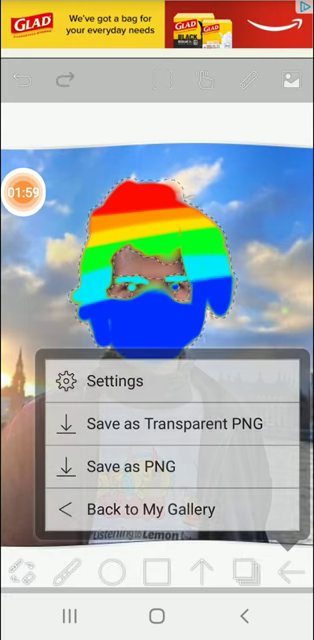
Step: Shift the colour to purple and paint a purple stripe across the mask
{"action": "left_click", "coordinate": [157, 572]}
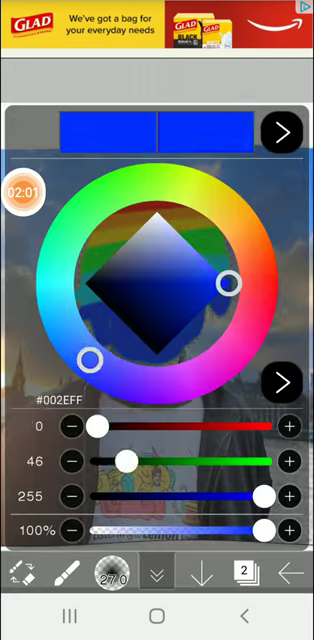
{"action": "left_click_drag", "start_coordinate": [88, 360], "coordinate": [166, 383]}
{"action": "left_click", "coordinate": [156, 571]}
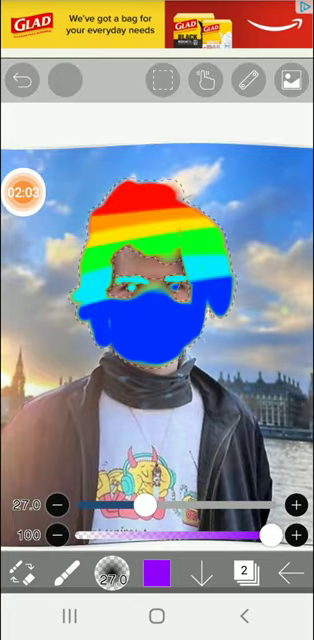
{"action": "left_click_drag", "start_coordinate": [50, 367], "coordinate": [248, 344]}
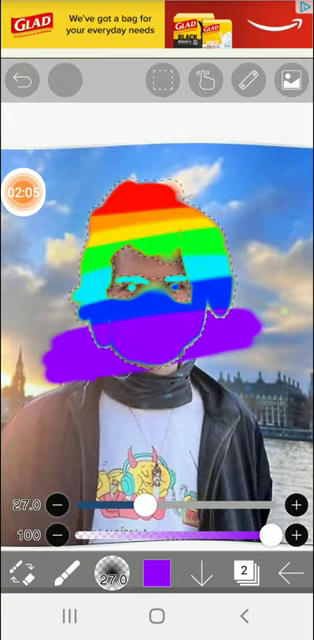
Step: Change the colour to a pale pink and paint a pink stripe across the chin
{"action": "left_click", "coordinate": [157, 572]}
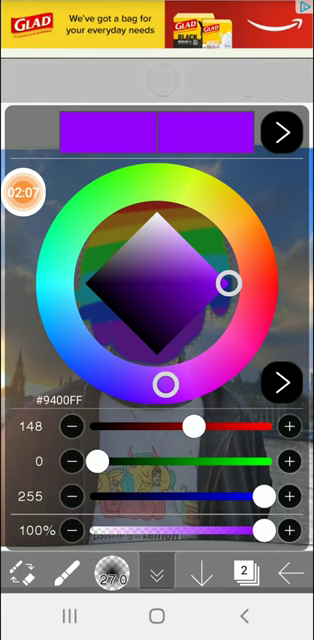
{"action": "left_click_drag", "start_coordinate": [166, 383], "coordinate": [214, 367]}
{"action": "left_click", "coordinate": [290, 572]}
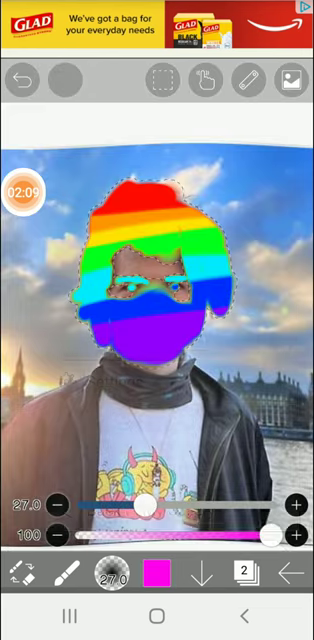
{"action": "left_click", "coordinate": [157, 572]}
{"action": "left_click", "coordinate": [192, 246]}
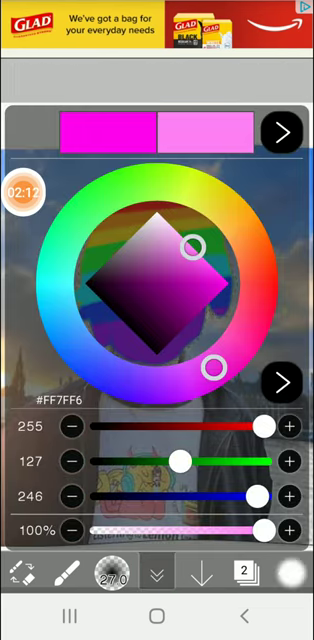
{"action": "left_click", "coordinate": [157, 572]}
{"action": "left_click_drag", "start_coordinate": [72, 370], "coordinate": [230, 365]}
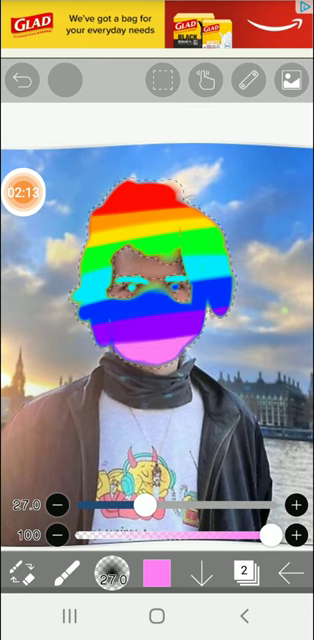
{"action": "scroll", "coordinate": [157, 290], "scroll_direction": "up", "scroll_amount": 5}
{"action": "scroll", "coordinate": [157, 290], "scroll_direction": "up", "scroll_amount": 2}
{"action": "scroll", "coordinate": [157, 290], "scroll_direction": "up", "scroll_amount": 3}
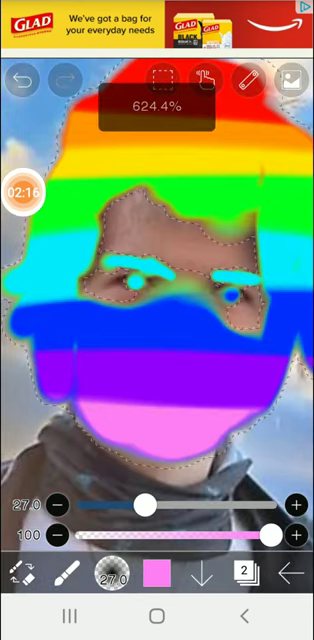
Step: Eyedrop the yellow stripe, then the orange stripe, making orange the paint colour
{"action": "left_click", "coordinate": [67, 572]}
{"action": "scroll", "coordinate": [157, 290], "scroll_direction": "up", "scroll_amount": 3}
{"action": "scroll", "coordinate": [157, 290], "scroll_direction": "up", "scroll_amount": 3}
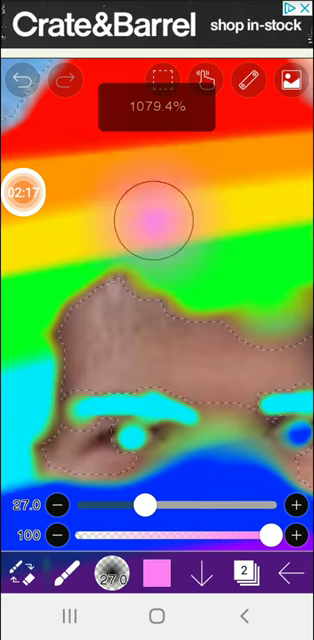
{"action": "left_click", "coordinate": [153, 210]}
{"action": "scroll", "coordinate": [157, 290], "scroll_direction": "down", "scroll_amount": 3}
{"action": "scroll", "coordinate": [157, 290], "scroll_direction": "down", "scroll_amount": 1}
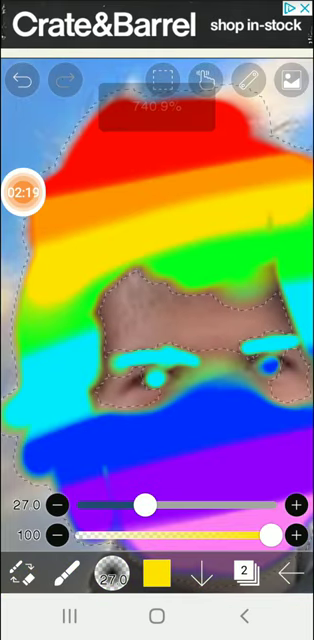
{"action": "left_click", "coordinate": [110, 198]}
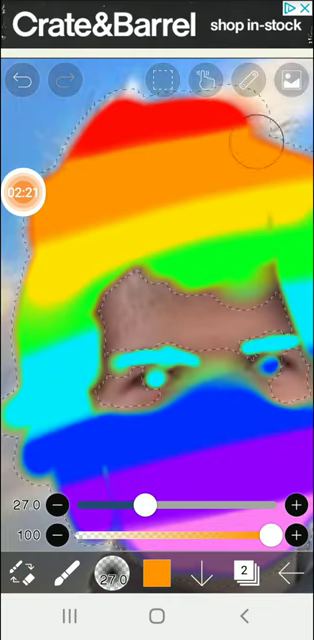
{"action": "scroll", "coordinate": [157, 290], "scroll_direction": "down", "scroll_amount": 3}
{"action": "scroll", "coordinate": [157, 290], "scroll_direction": "up", "scroll_amount": 1}
{"action": "left_click", "coordinate": [67, 572]}
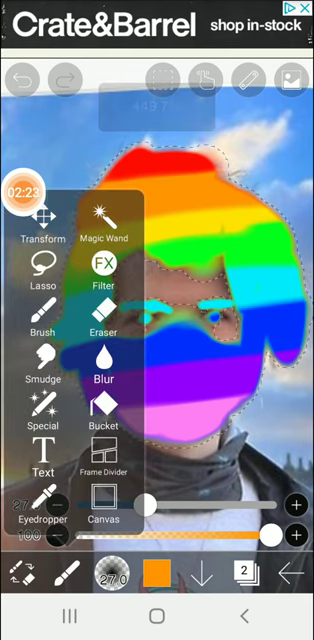
Step: Soften the rainbow stripe edges with the Blur tool, checking but cancelling Filter > Blur
{"action": "left_click", "coordinate": [104, 360]}
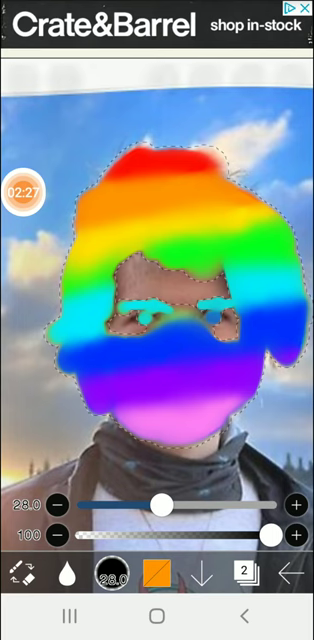
{"action": "left_click", "coordinate": [67, 572]}
{"action": "left_click", "coordinate": [103, 224]}
{"action": "left_click", "coordinate": [129, 517]}
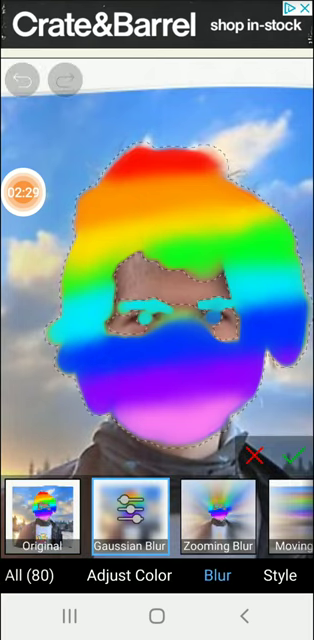
{"action": "left_click", "coordinate": [254, 456]}
{"action": "scroll", "coordinate": [157, 300], "scroll_direction": "down", "scroll_amount": 2}
{"action": "left_click", "coordinate": [246, 572]}
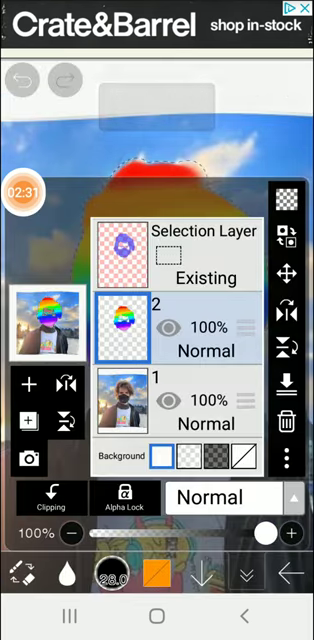
Step: Set layer 2's blending mode to Soft Light and bring up the brush choices
{"action": "left_click", "coordinate": [225, 497]}
{"action": "scroll", "coordinate": [200, 290], "scroll_direction": "down", "scroll_amount": 2}
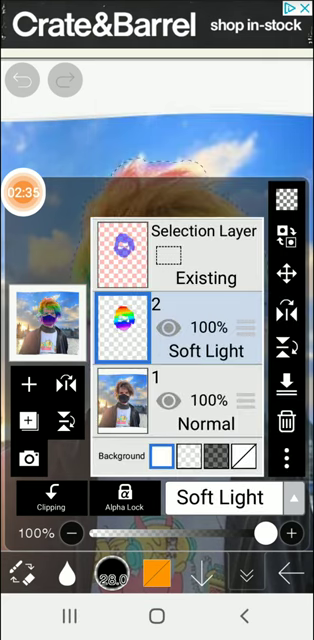
{"action": "left_click", "coordinate": [290, 572]}
{"action": "left_click", "coordinate": [22, 572]}
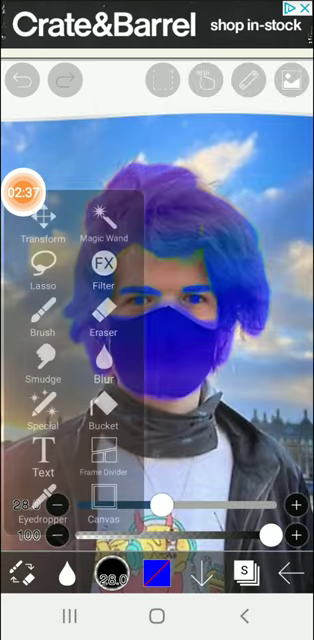
{"action": "left_click", "coordinate": [112, 572]}
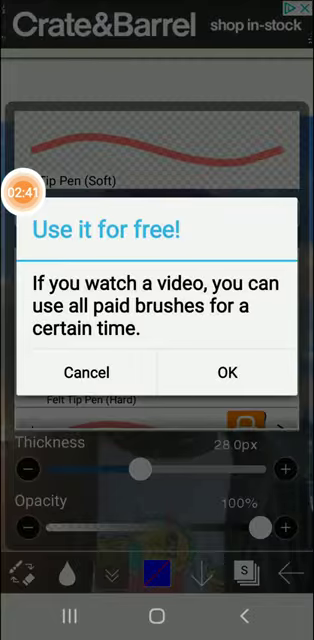
Step: Dismiss the free-use offer and switch to the Eraser tool
{"action": "left_click", "coordinate": [86, 372]}
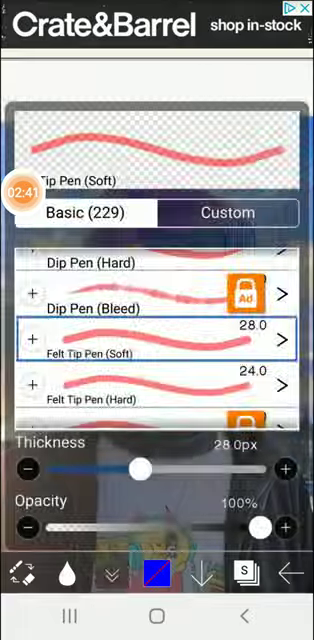
{"action": "left_click", "coordinate": [22, 572]}
{"action": "left_click", "coordinate": [103, 318]}
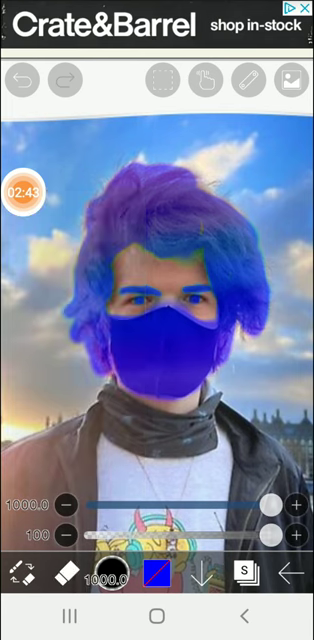
Step: Select the rainbow layer 2 in the Layers list and close the list
{"action": "left_click", "coordinate": [245, 572]}
{"action": "left_click", "coordinate": [122, 330]}
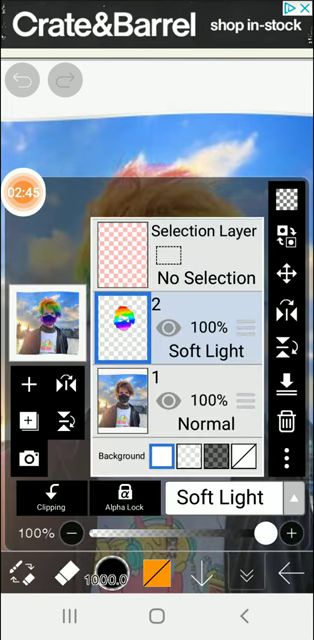
{"action": "left_click", "coordinate": [202, 572]}
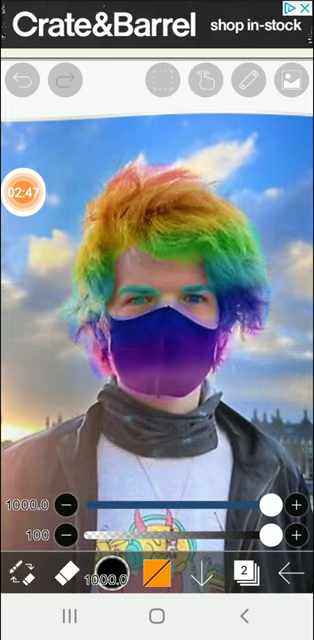